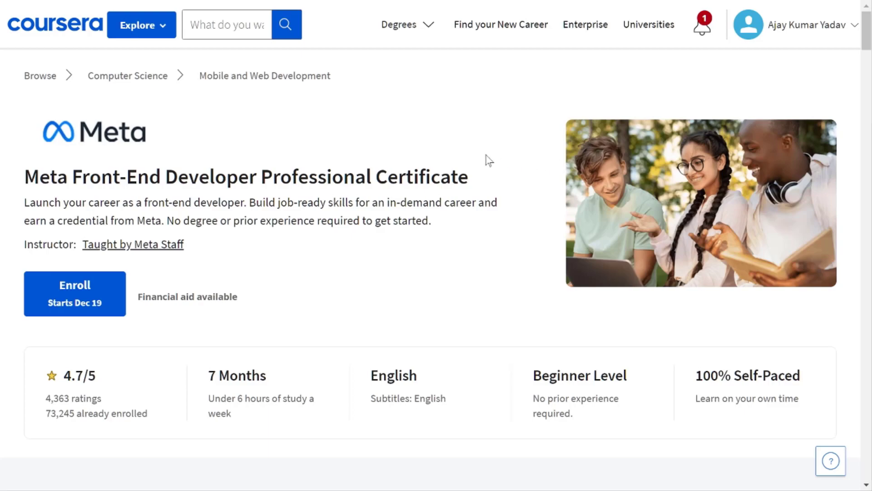
Step: Scroll to the certificate's Courses section and show more courses to locate course 6, Advanced React
{"action": "scroll", "coordinate": [489, 160], "scroll_direction": "down", "scroll_amount": 15}
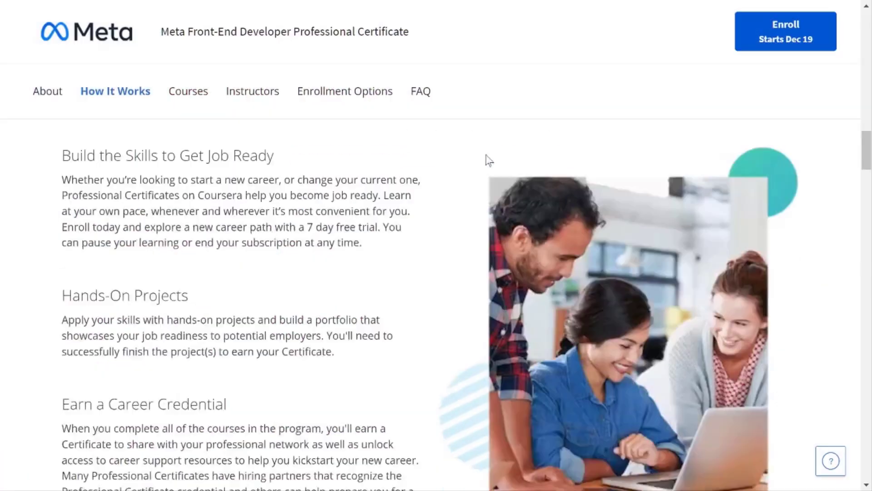
{"action": "scroll", "coordinate": [487, 159], "scroll_direction": "down", "scroll_amount": 15}
{"action": "scroll", "coordinate": [486, 159], "scroll_direction": "down", "scroll_amount": 3}
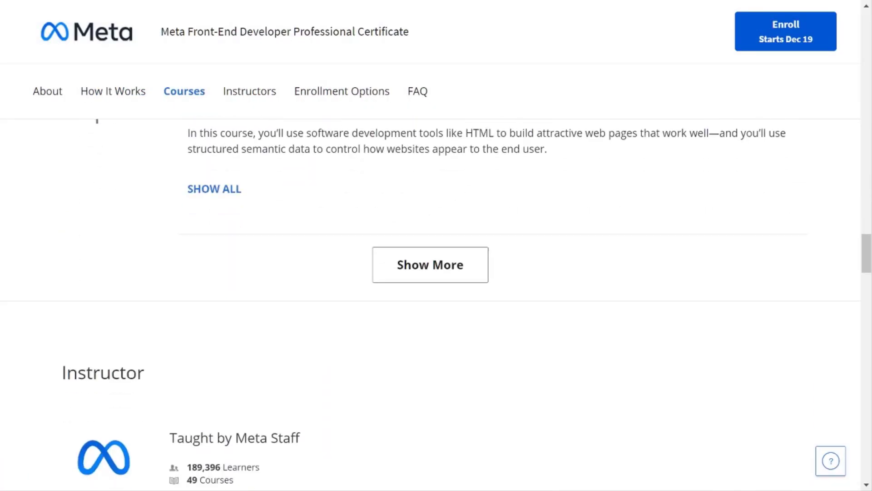
{"action": "left_click", "coordinate": [472, 166]}
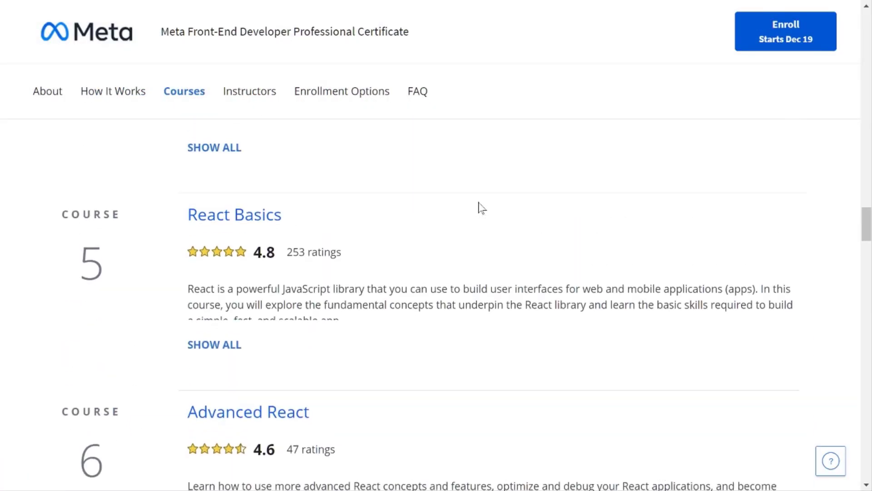
{"action": "scroll", "coordinate": [478, 207], "scroll_direction": "down", "scroll_amount": 6}
{"action": "scroll", "coordinate": [253, 324], "scroll_direction": "up", "scroll_amount": 3}
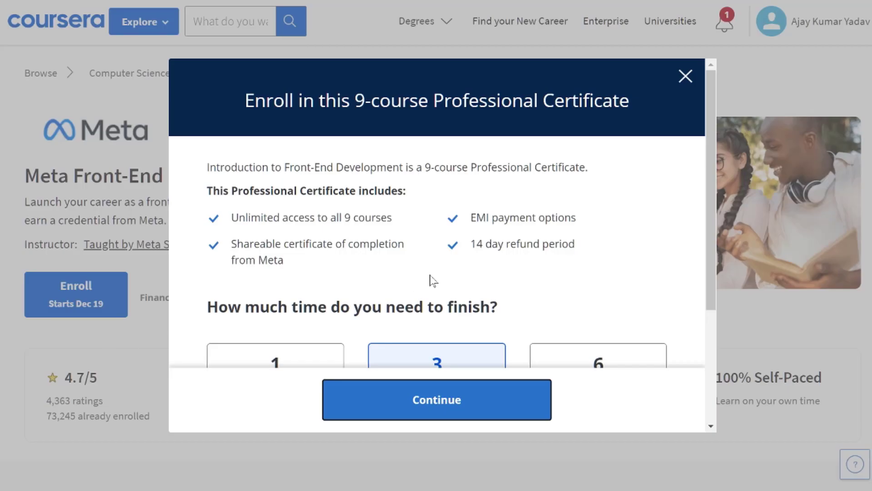
{"action": "scroll", "coordinate": [433, 280], "scroll_direction": "down", "scroll_amount": 4}
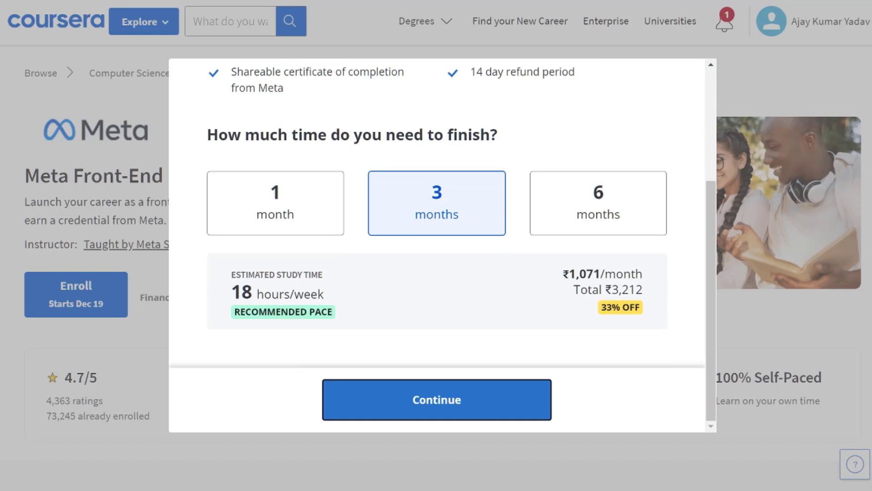
{"action": "double_click", "coordinate": [585, 274]}
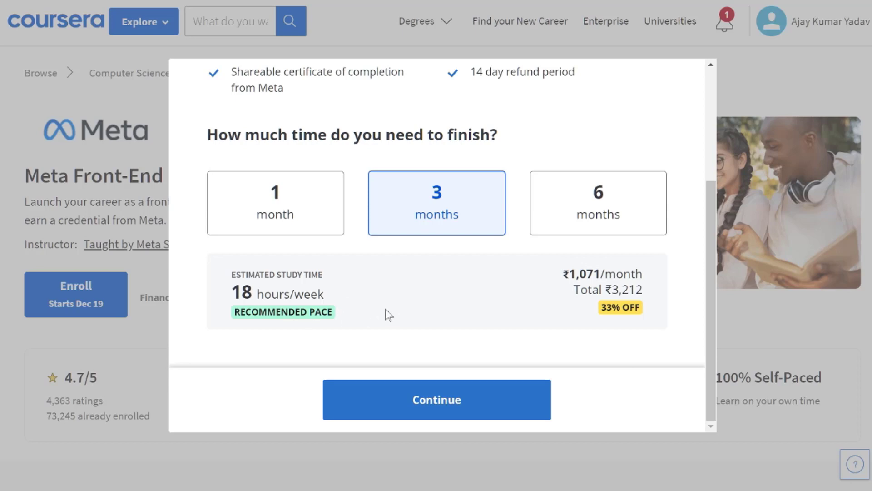
{"action": "left_click_drag", "start_coordinate": [604, 274], "coordinate": [647, 286]}
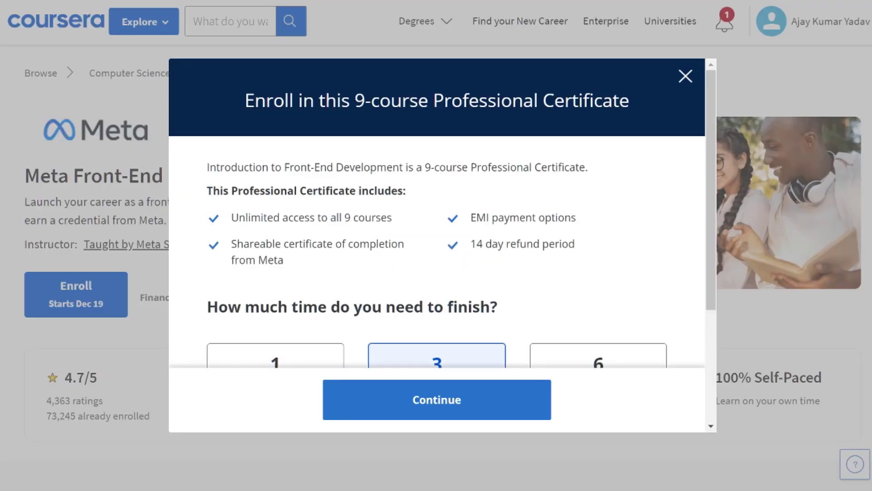
{"action": "scroll", "coordinate": [605, 281], "scroll_direction": "down", "scroll_amount": 4}
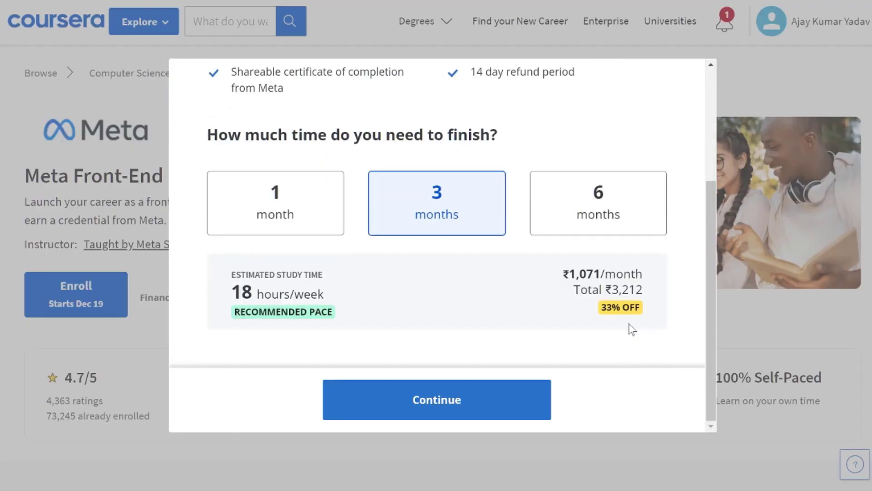
{"action": "scroll", "coordinate": [632, 319], "scroll_direction": "up", "scroll_amount": 4}
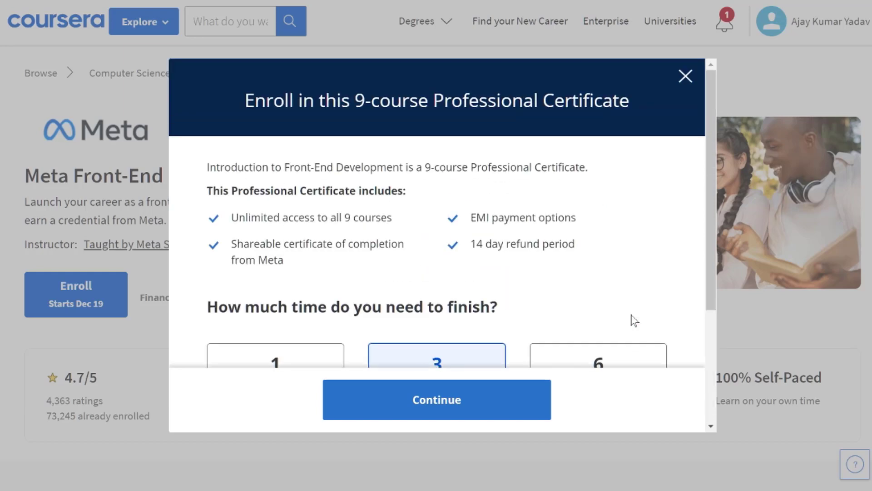
{"action": "scroll", "coordinate": [631, 318], "scroll_direction": "down", "scroll_amount": 3}
{"action": "scroll", "coordinate": [437, 246], "scroll_direction": "up", "scroll_amount": 3}
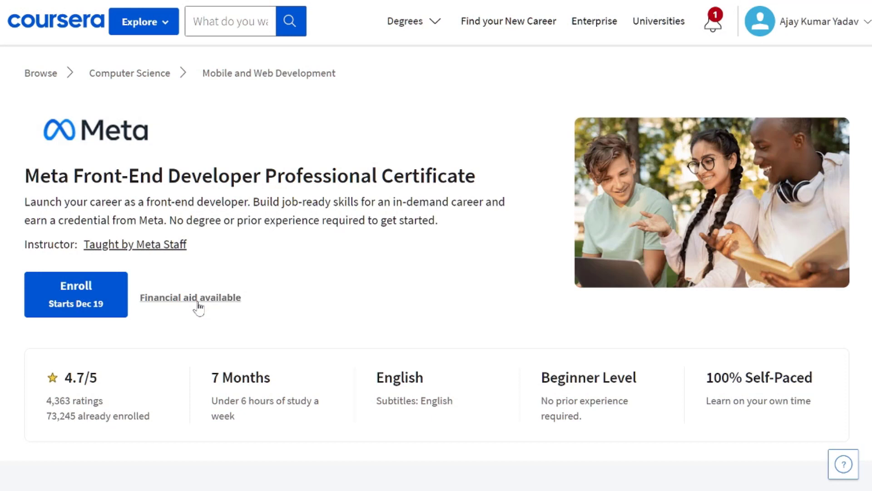
Step: Open the financial aid dialog for the 9-course Meta Front-End Developer certificate
{"action": "left_click", "coordinate": [198, 302]}
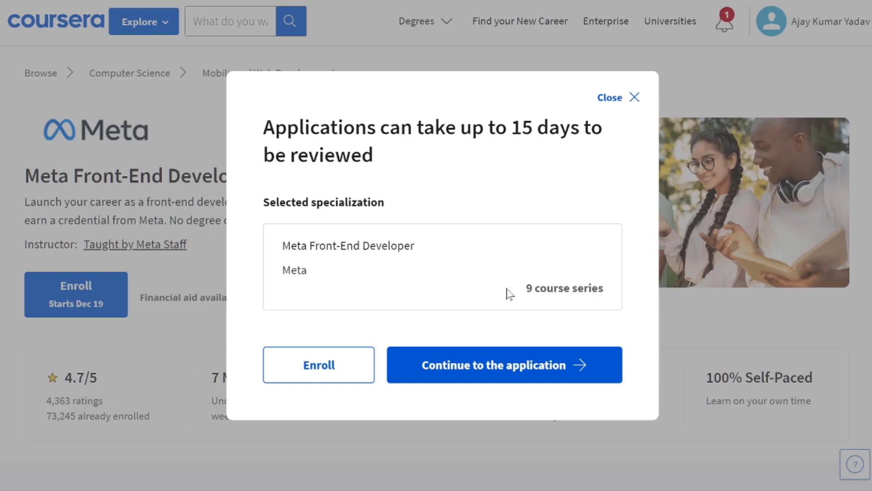
{"action": "left_click_drag", "start_coordinate": [518, 293], "coordinate": [611, 293]}
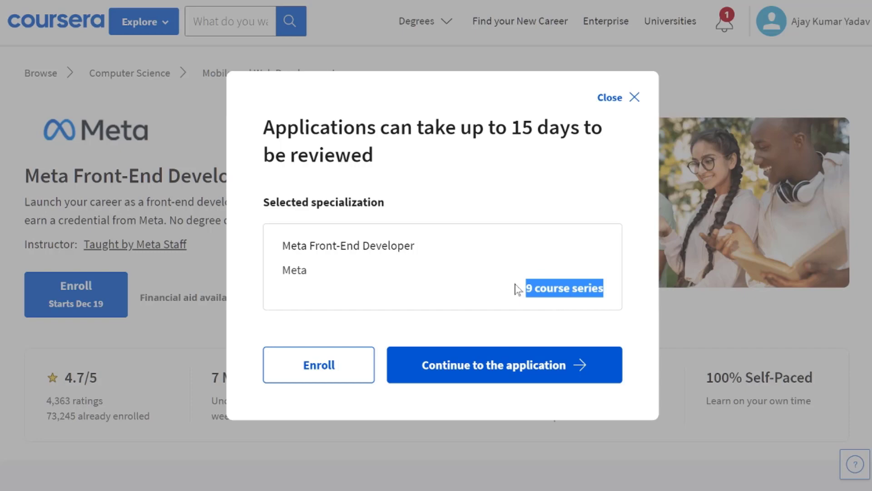
{"action": "left_click", "coordinate": [414, 275]}
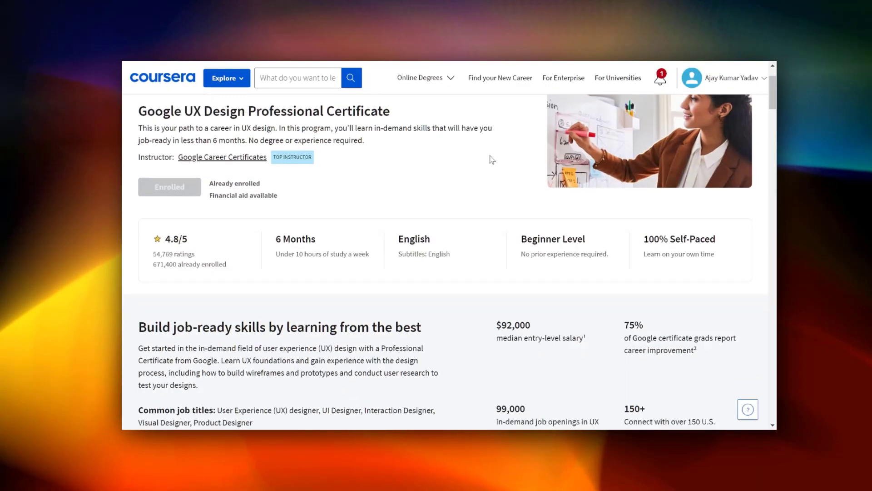
Step: Go to the Google UX Design certificate's Courses list and expand it to show courses 5 and 6
{"action": "scroll", "coordinate": [491, 160], "scroll_direction": "down", "scroll_amount": 3}
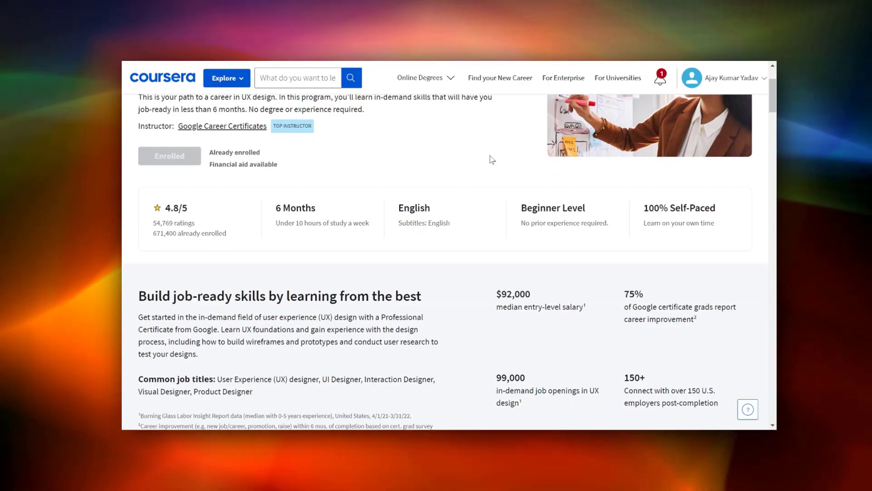
{"action": "scroll", "coordinate": [492, 159], "scroll_direction": "down", "scroll_amount": 1}
{"action": "scroll", "coordinate": [491, 159], "scroll_direction": "down", "scroll_amount": 1}
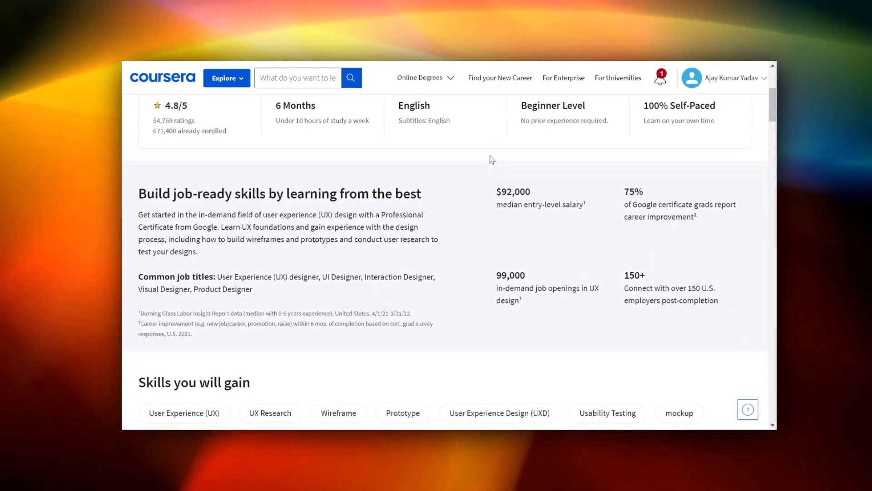
{"action": "scroll", "coordinate": [492, 159], "scroll_direction": "down", "scroll_amount": 12}
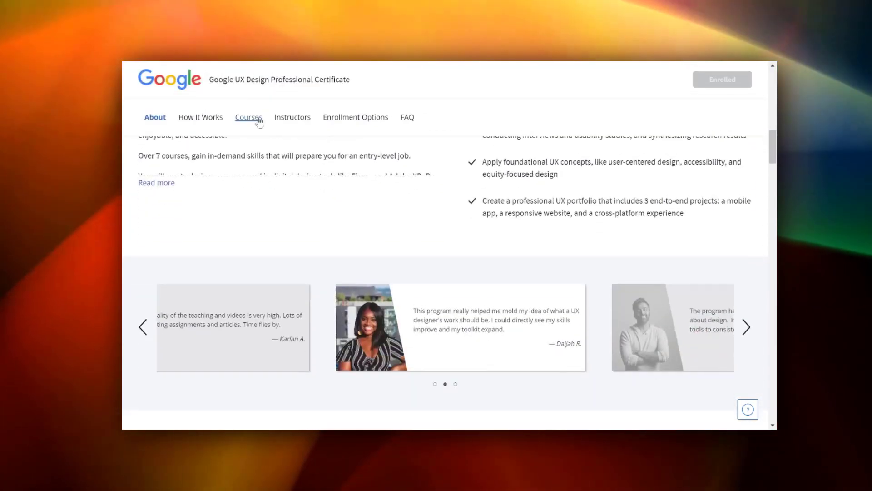
{"action": "left_click", "coordinate": [258, 119]}
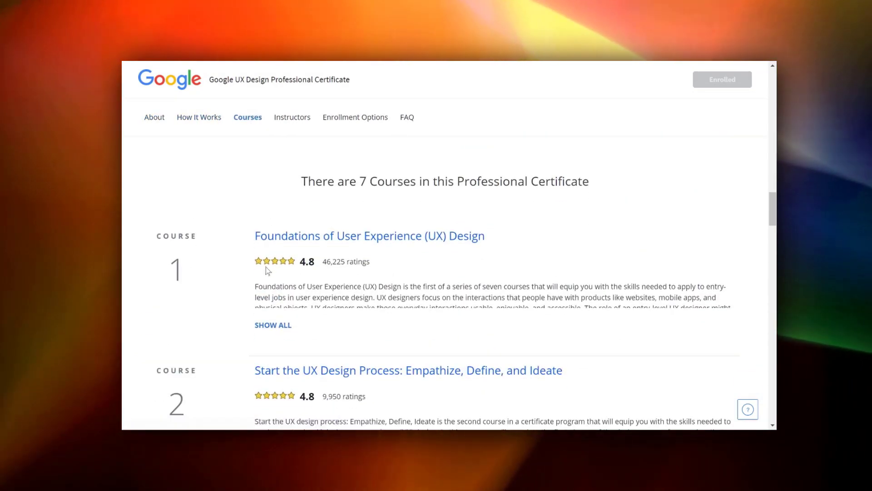
{"action": "scroll", "coordinate": [268, 271], "scroll_direction": "down", "scroll_amount": 6}
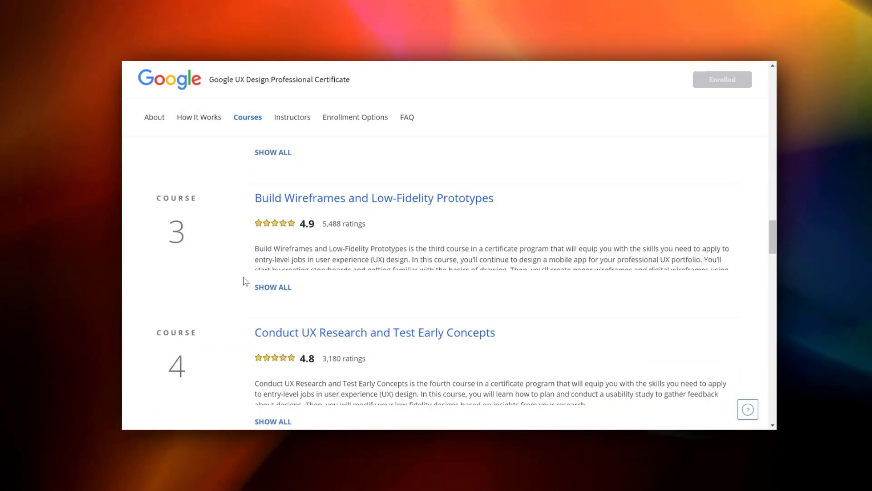
{"action": "scroll", "coordinate": [243, 282], "scroll_direction": "down", "scroll_amount": 3}
{"action": "left_click", "coordinate": [464, 271]}
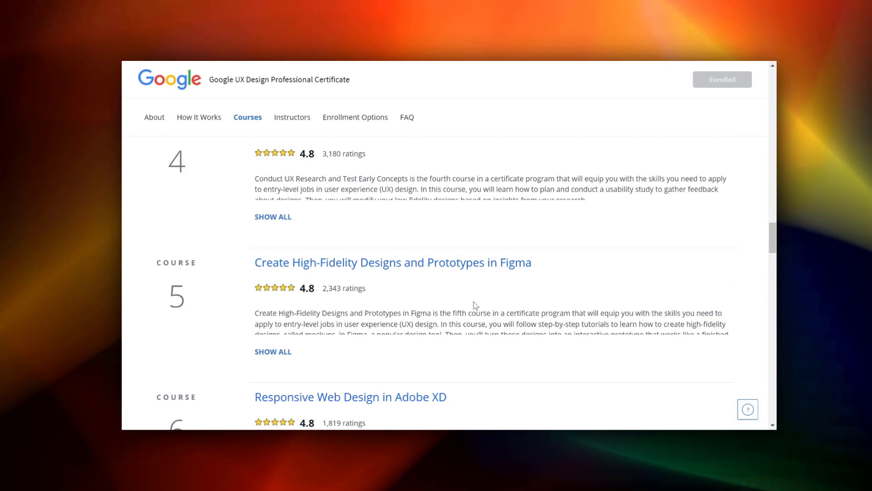
{"action": "scroll", "coordinate": [472, 305], "scroll_direction": "down", "scroll_amount": 7}
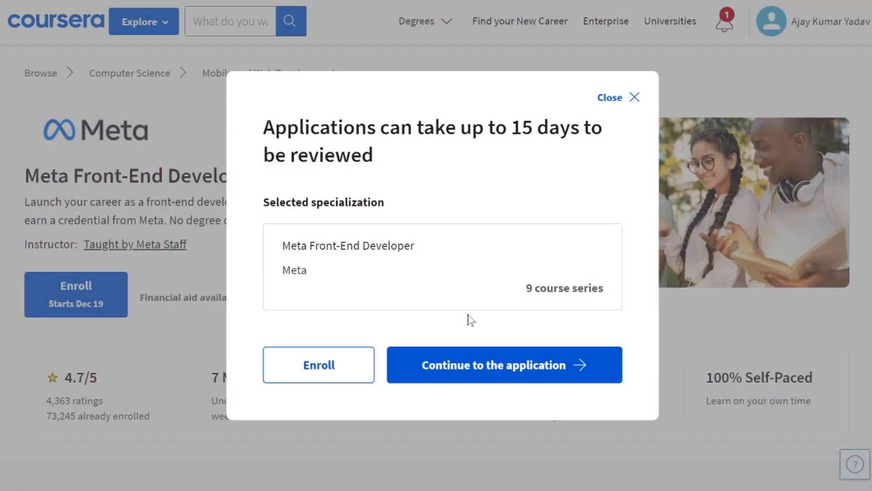
Step: Continue to the application, select Course 6: Advanced React, and proceed to the form
{"action": "left_click", "coordinate": [481, 356]}
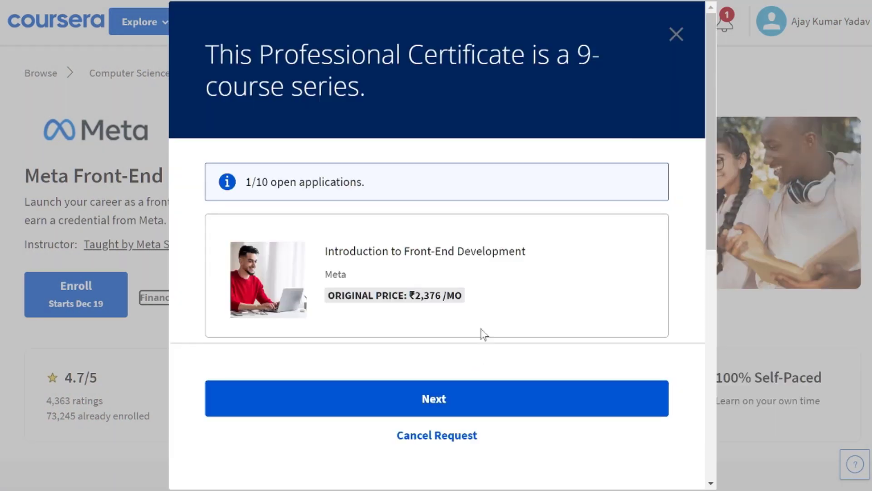
{"action": "scroll", "coordinate": [481, 274], "scroll_direction": "down", "scroll_amount": 9}
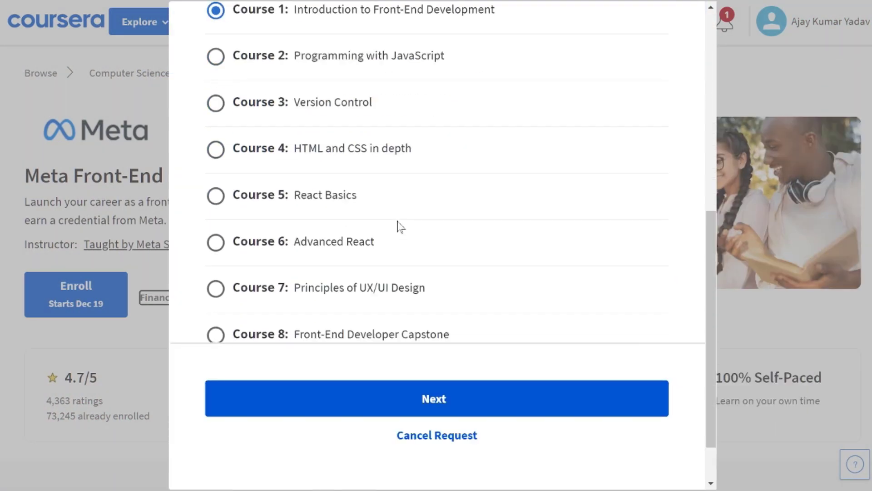
{"action": "scroll", "coordinate": [400, 226], "scroll_direction": "down", "scroll_amount": 2}
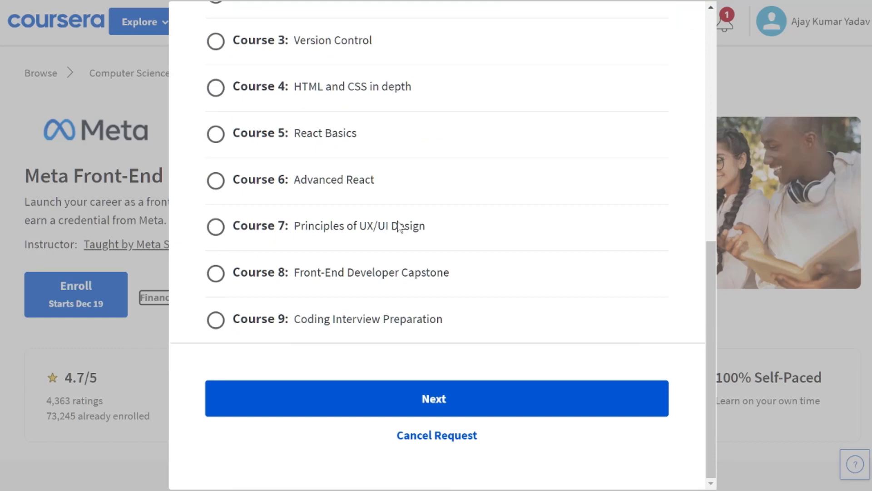
{"action": "scroll", "coordinate": [400, 227], "scroll_direction": "up", "scroll_amount": 2}
{"action": "left_click", "coordinate": [319, 253]}
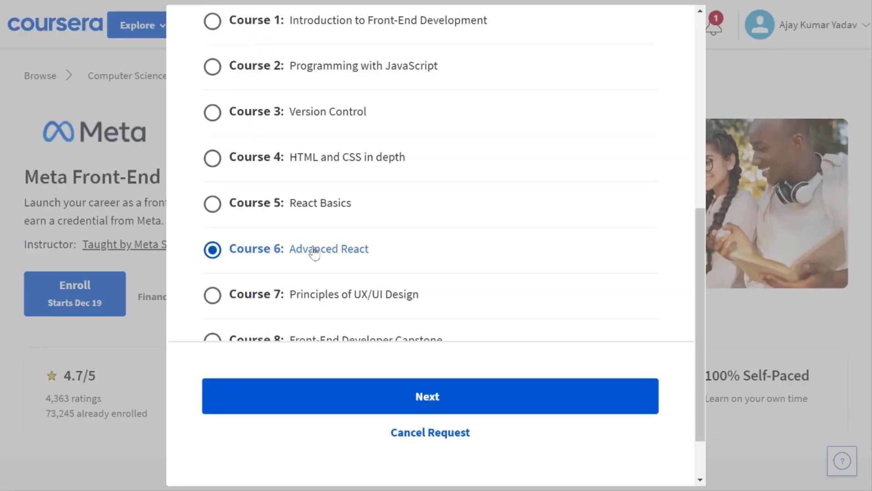
{"action": "scroll", "coordinate": [314, 253], "scroll_direction": "up", "scroll_amount": 3}
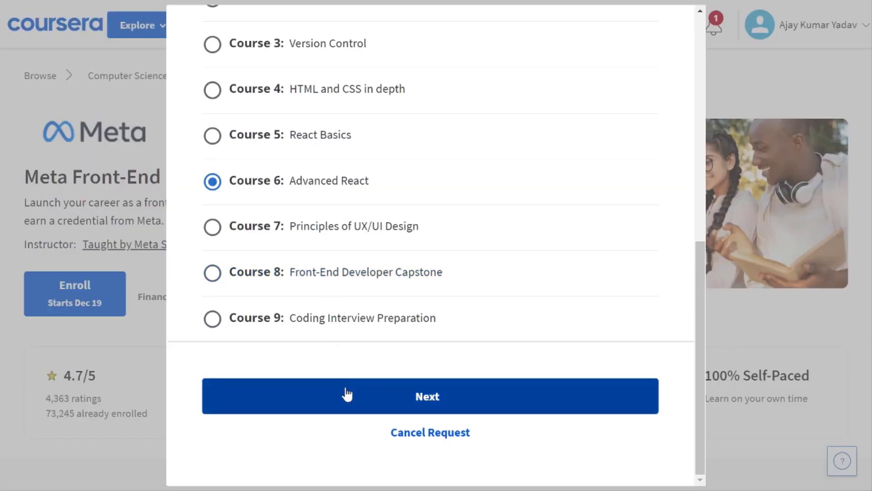
{"action": "left_click", "coordinate": [347, 394]}
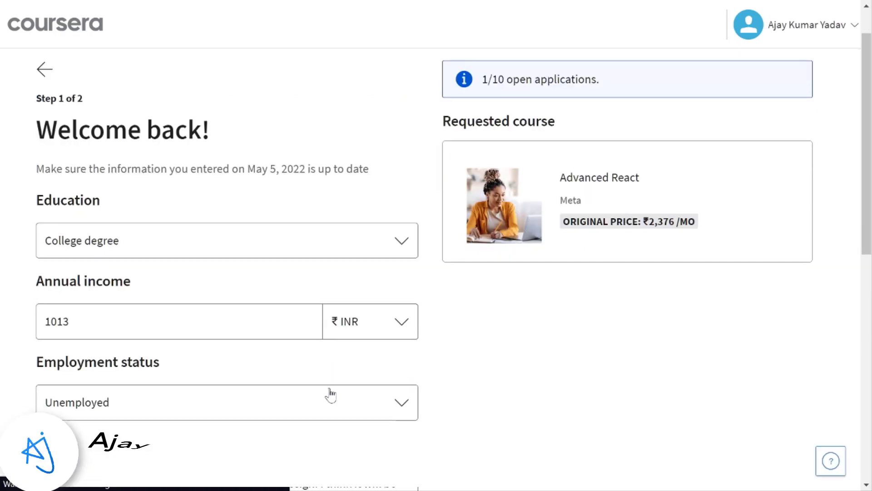
Step: Replace the annual income of 1013 with 900 INR
{"action": "scroll", "coordinate": [331, 395], "scroll_direction": "up", "scroll_amount": 1}
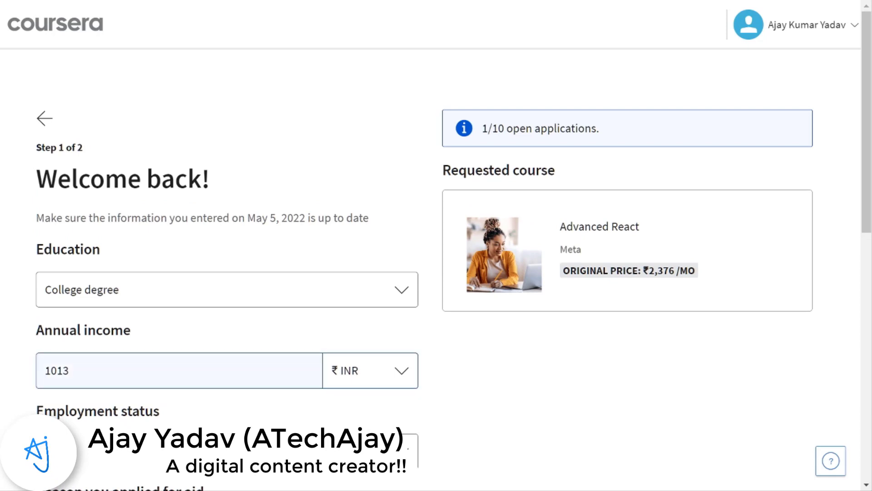
{"action": "left_click_drag", "start_coordinate": [131, 330], "coordinate": [38, 327]}
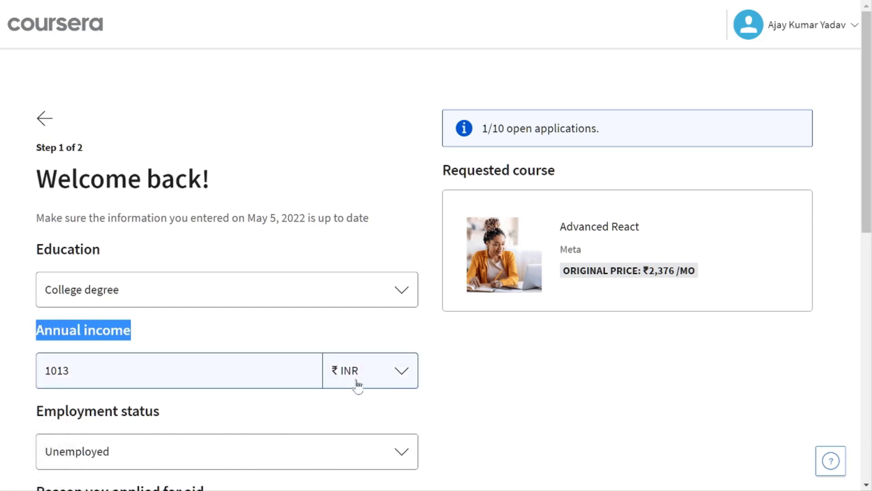
{"action": "left_click", "coordinate": [57, 370]}
{"action": "key", "text": "ctrl+a"}
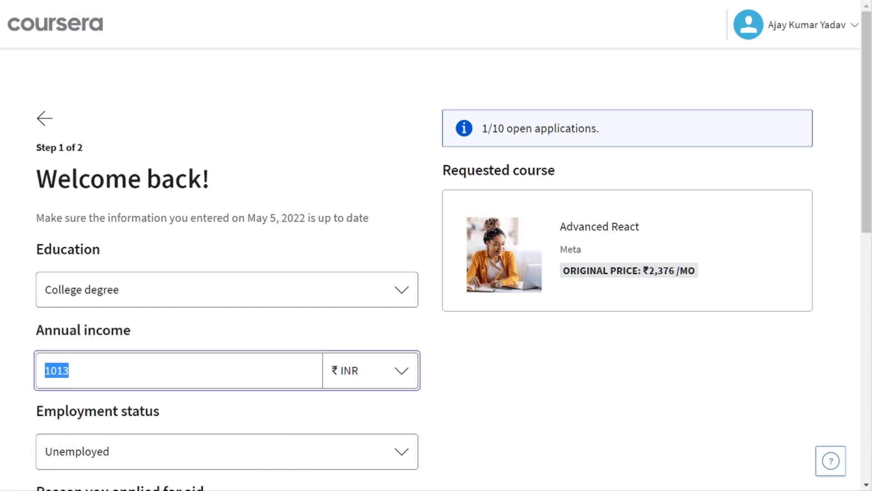
{"action": "type", "text": "900"}
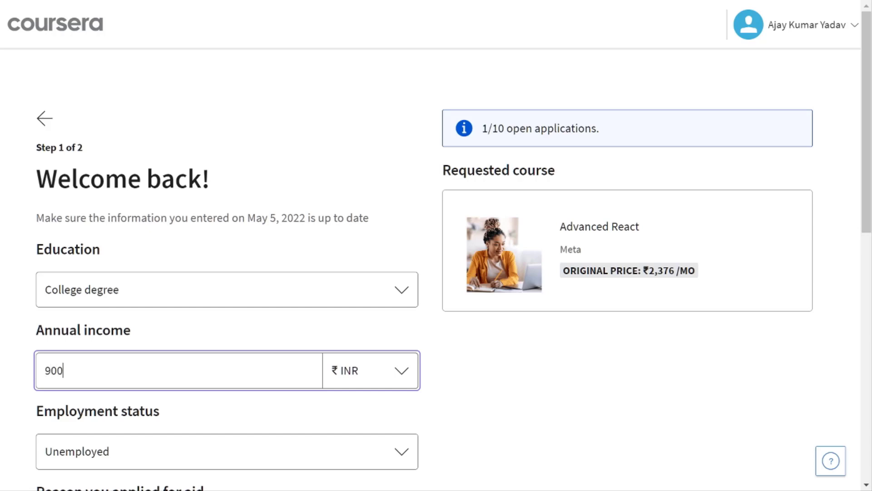
{"action": "left_click", "coordinate": [451, 196]}
{"action": "scroll", "coordinate": [452, 195], "scroll_direction": "down", "scroll_amount": 3}
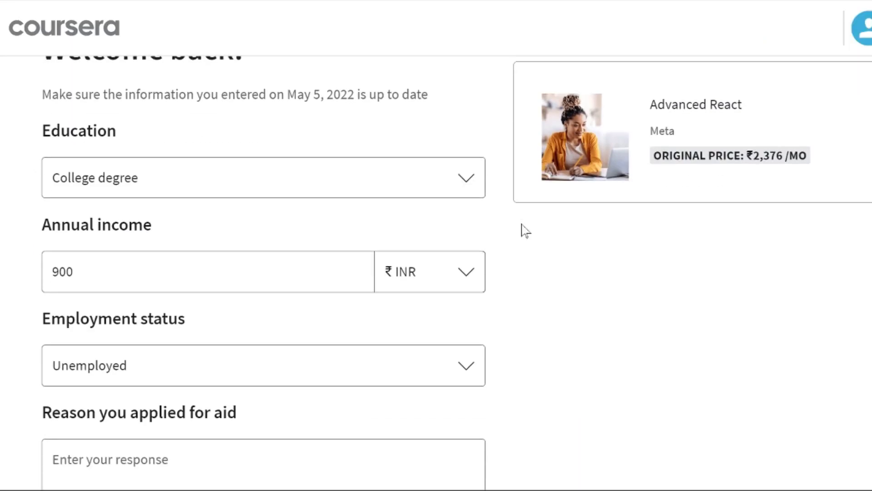
Step: Paste the prepared 150-word reason for aid, confirm the information is current, and continue to step 2
{"action": "scroll", "coordinate": [525, 230], "scroll_direction": "down", "scroll_amount": 5}
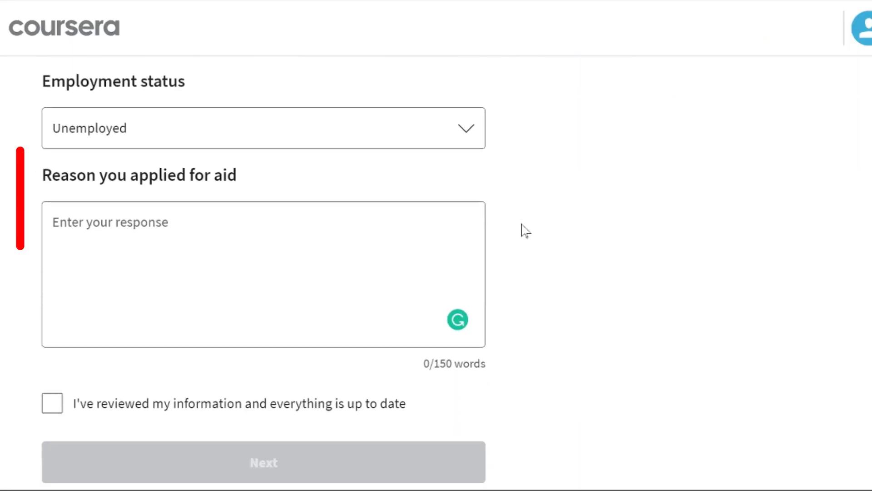
{"action": "left_click", "coordinate": [53, 222]}
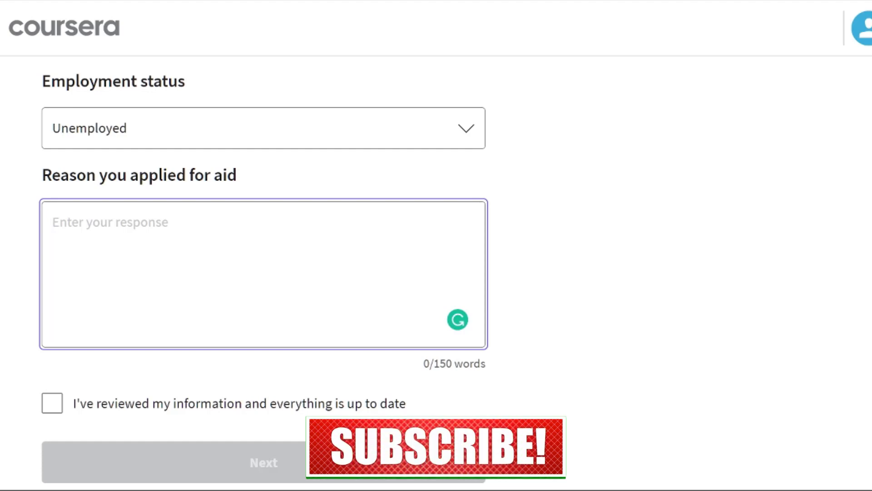
{"action": "type", "text": "I am a student from India and want to learn Front-end. I think it will be beneficial for my work. But I’ve no job of my own to carry the expenses to pay for the certificate of this course. I live only for my scholarship, it is very much difficult for me to gather such an amount of money for the certificate. Financial Aid will help me take this course without any adverse impact on my monthly essential needs. So I’m badly in need of this financial aid. I want to take this course as I want to learn. This course will boost my job prospects after graduation from my institute. It will help me perform better in understanding and learning this technology and give me an edge over my competitors. A verified certificate will attach credibility to the certificate I receive from this course. I plan to complete all assignments on or before time as I have done in previous Courses. Also, I intend to participate in Discussion Forums, which I have found to supplement my learning immensely in the other online courses I have taken on Coursera. I also plan to grade assignments that are peer-reviewed which I believe will be an invaluable learning opportunity."}
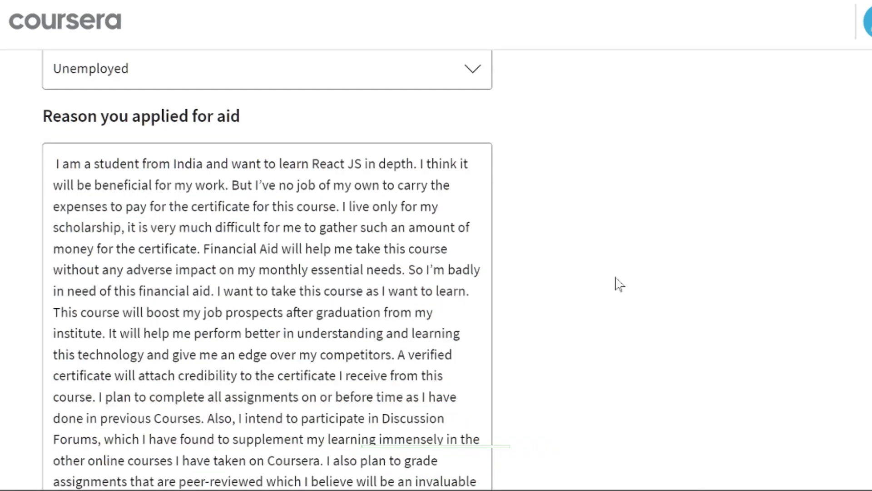
{"action": "scroll", "coordinate": [615, 263], "scroll_direction": "down", "scroll_amount": 3}
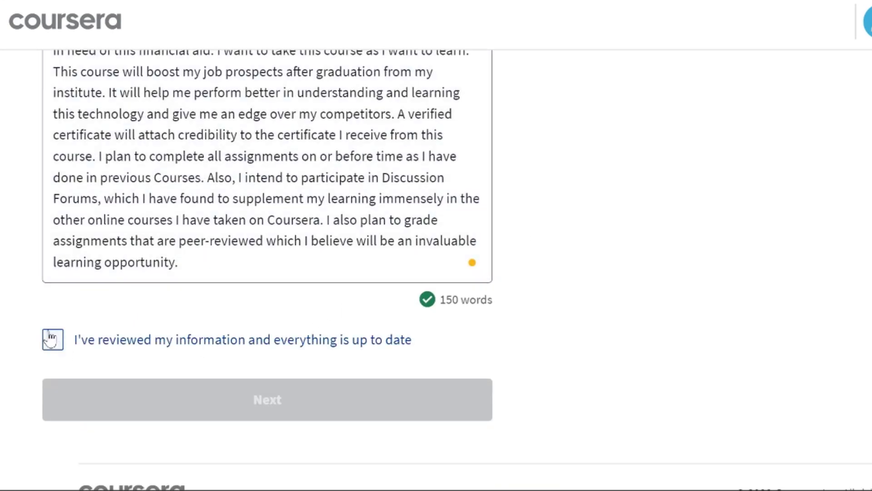
{"action": "left_click", "coordinate": [50, 339]}
{"action": "left_click", "coordinate": [178, 409]}
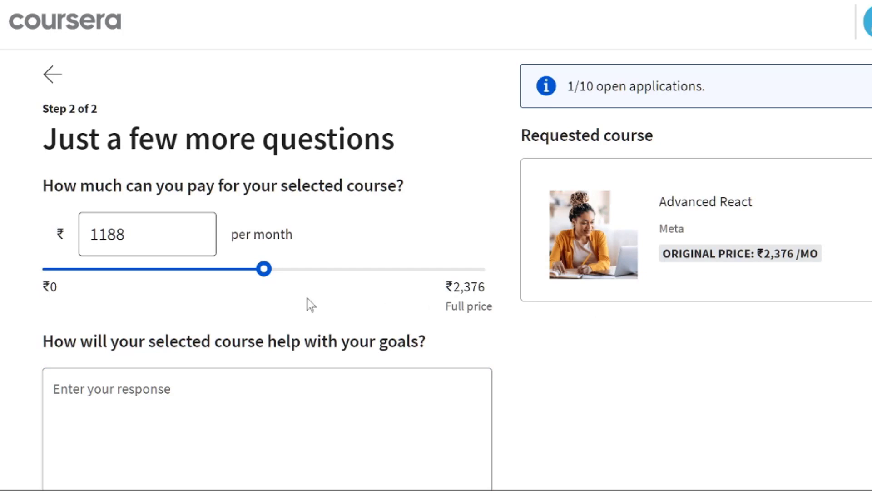
Step: Slide the monthly payment for Advanced React from ₹1188 down to ₹0
{"action": "left_click_drag", "start_coordinate": [264, 268], "coordinate": [3, 272]}
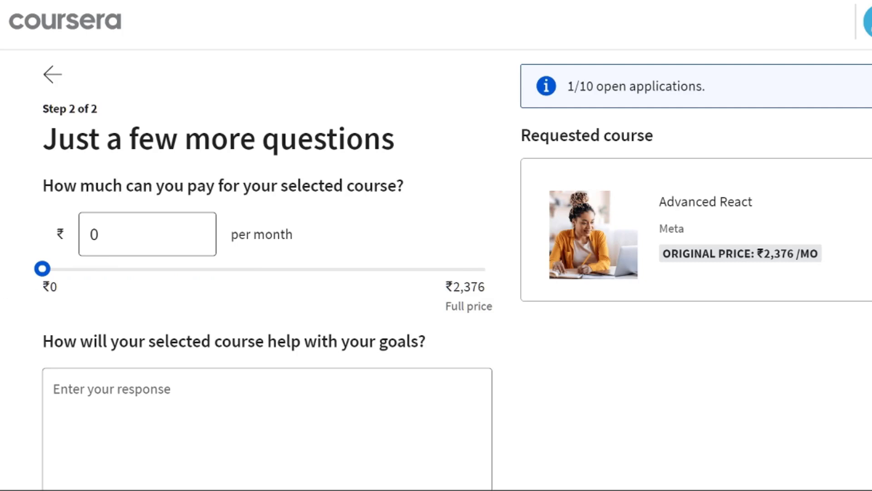
{"action": "scroll", "coordinate": [130, 294], "scroll_direction": "down", "scroll_amount": 4}
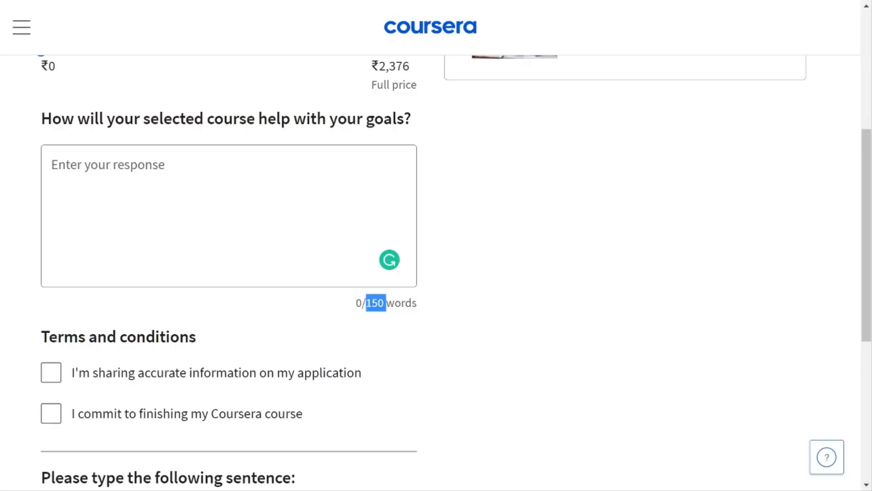
Step: Paste the prepared 150-word goals essay into the response box and zoom the page out
{"action": "left_click", "coordinate": [227, 214]}
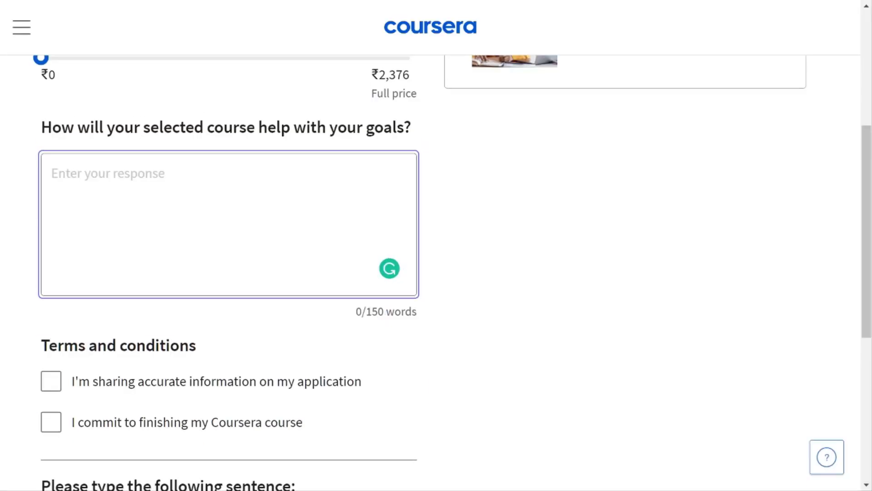
{"action": "scroll", "coordinate": [436, 273], "scroll_direction": "up", "scroll_amount": 1}
{"action": "key", "text": "ctrl+v"}
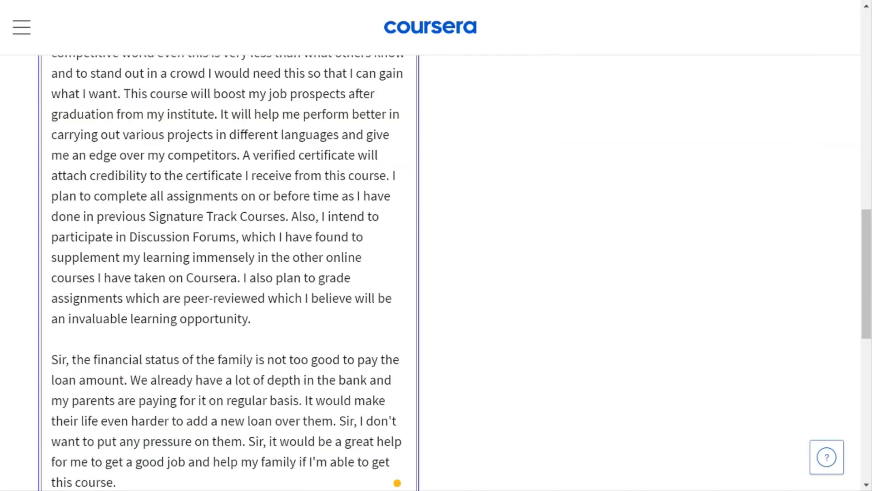
{"action": "scroll", "coordinate": [227, 272], "scroll_direction": "up", "scroll_amount": 5}
{"action": "scroll", "coordinate": [499, 300], "scroll_direction": "up", "scroll_amount": 7}
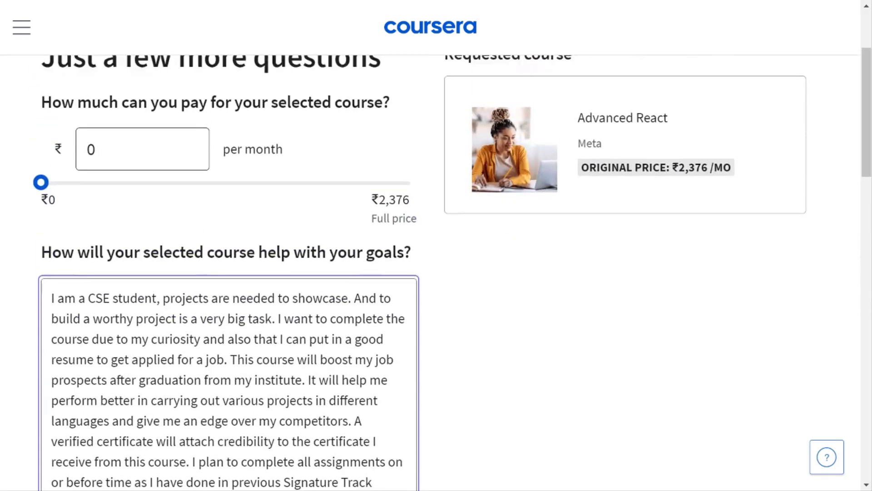
{"action": "key", "text": "ctrl+minus"}
Step: Tick both terms checkboxes and enter 'I agree to the terms above' in the agreement field
{"action": "left_click", "coordinate": [40, 382]}
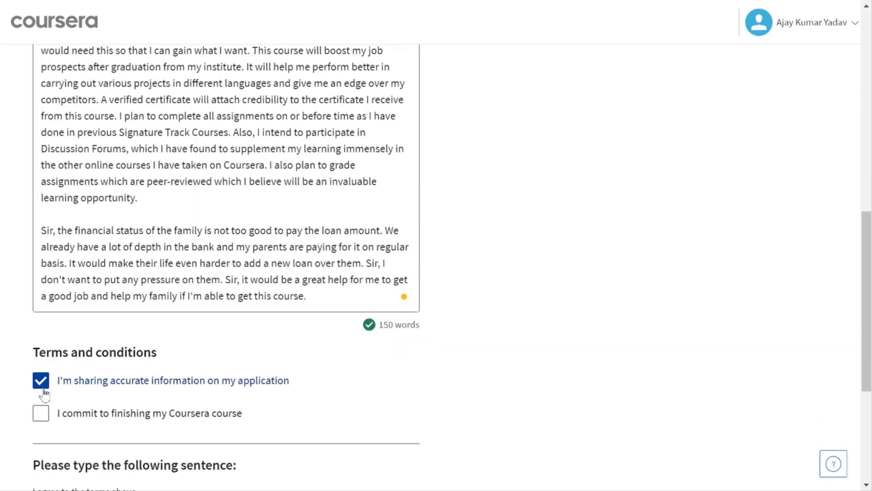
{"action": "left_click", "coordinate": [40, 413]}
{"action": "scroll", "coordinate": [32, 385], "scroll_direction": "down", "scroll_amount": 3}
{"action": "left_click", "coordinate": [41, 377]}
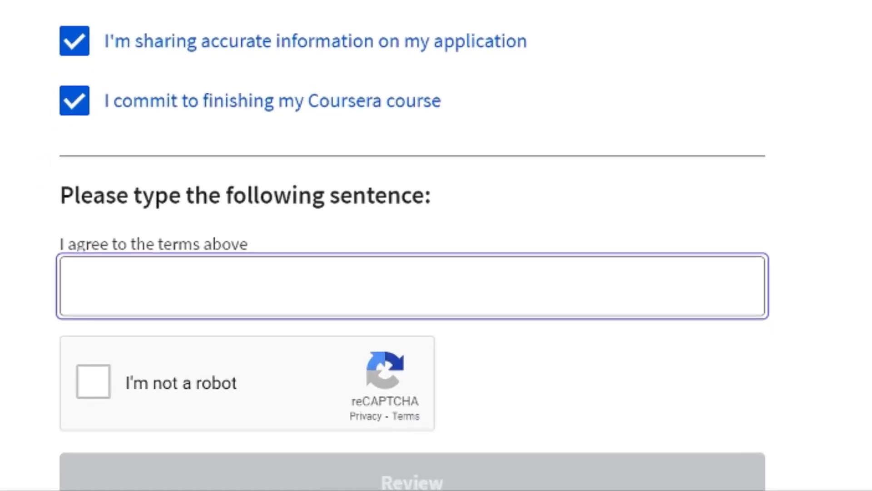
{"action": "type", "text": "I a"}
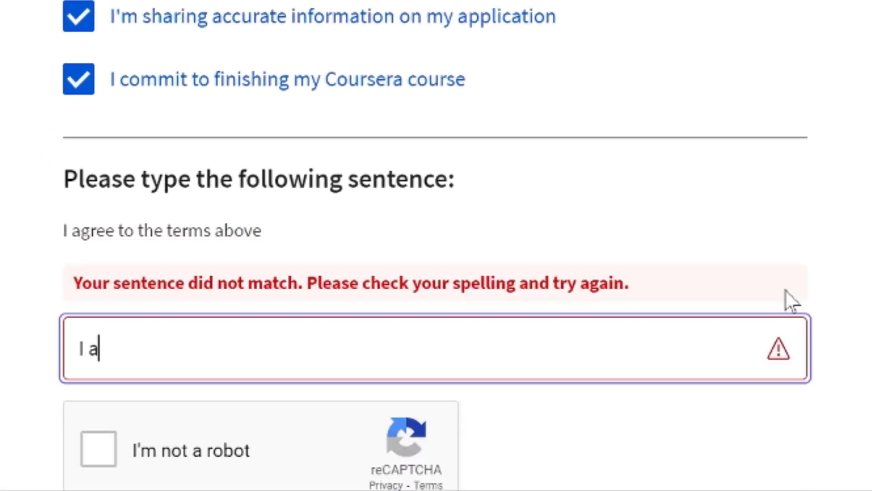
{"action": "type", "text": "gree to the"}
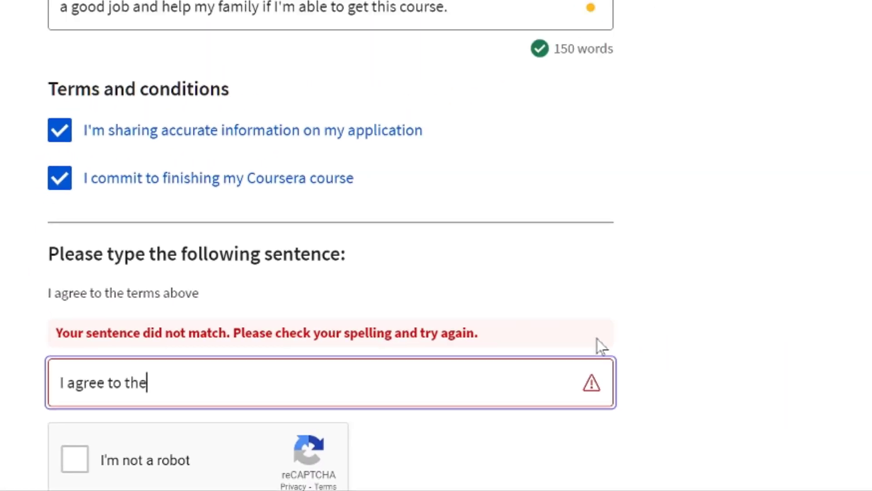
{"action": "type", "text": " terms above"}
Step: Pass the reCAPTCHA check and open the application review summary
{"action": "scroll", "coordinate": [77, 261], "scroll_direction": "down", "scroll_amount": 2}
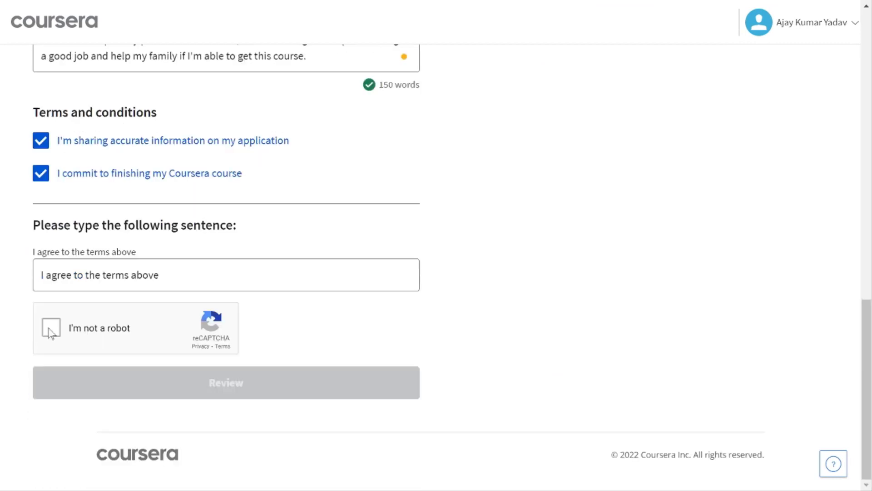
{"action": "left_click", "coordinate": [51, 327]}
{"action": "left_click", "coordinate": [206, 390]}
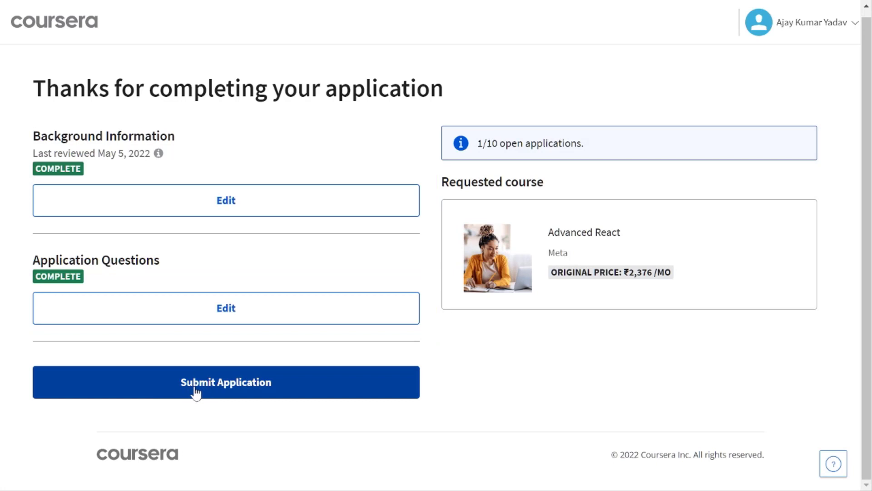
Step: Submit the Advanced React financial aid application from the summary page
{"action": "scroll", "coordinate": [237, 323], "scroll_direction": "up", "scroll_amount": 1}
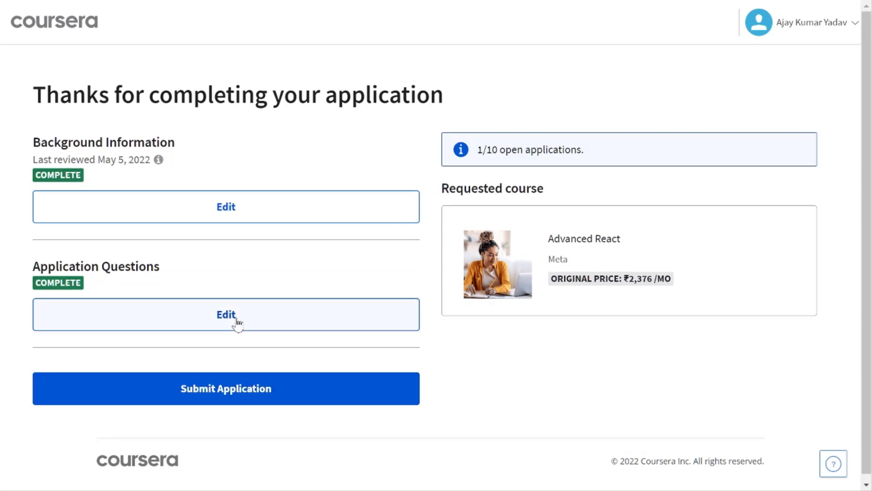
{"action": "left_click", "coordinate": [253, 391]}
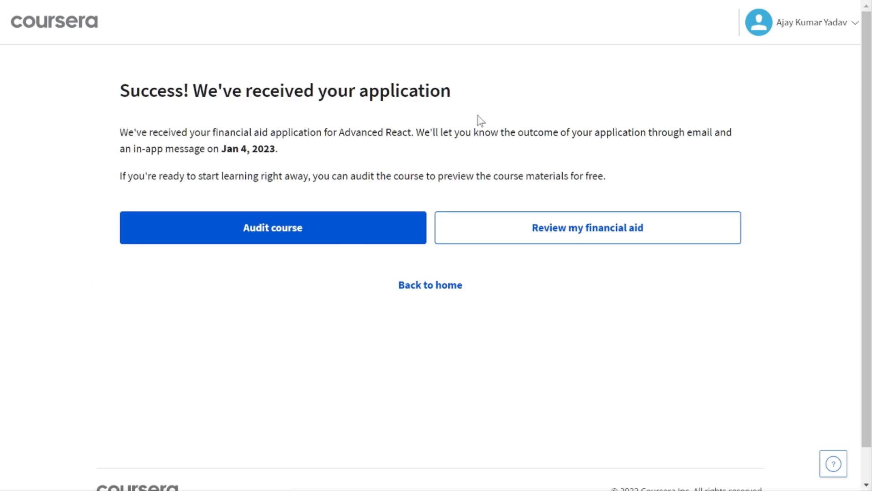
{"action": "left_click_drag", "start_coordinate": [451, 91], "coordinate": [120, 91]}
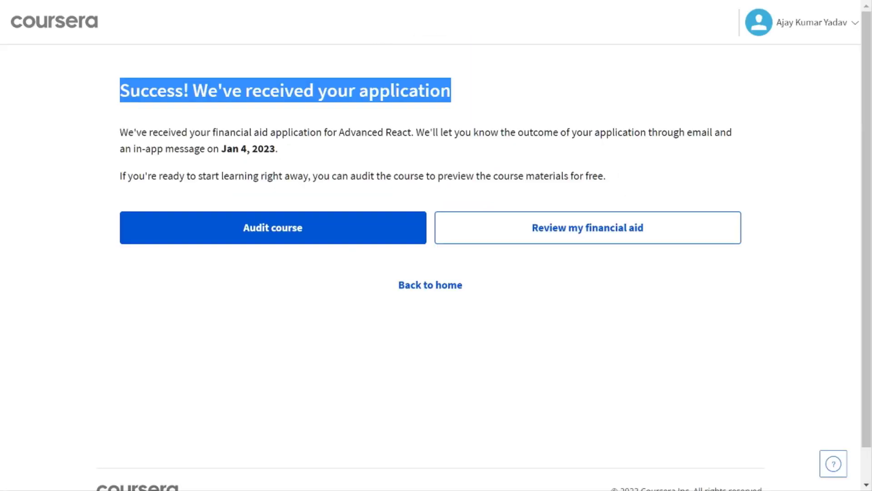
{"action": "left_click", "coordinate": [194, 162]}
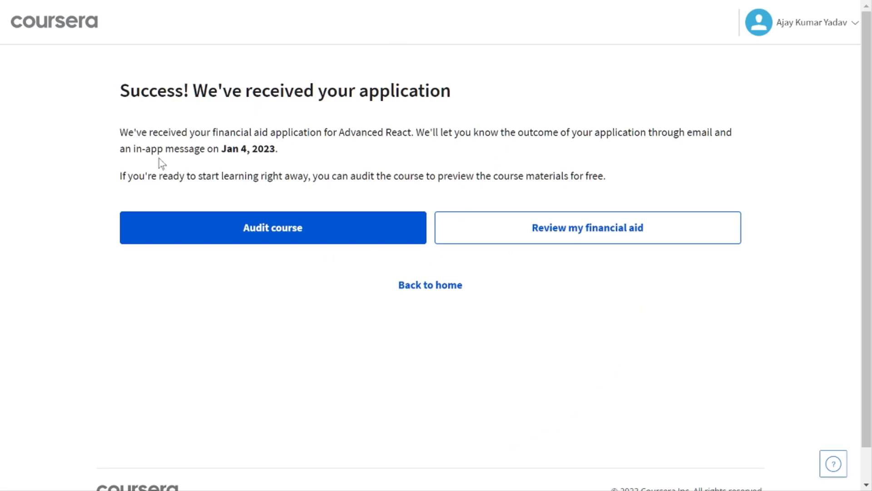